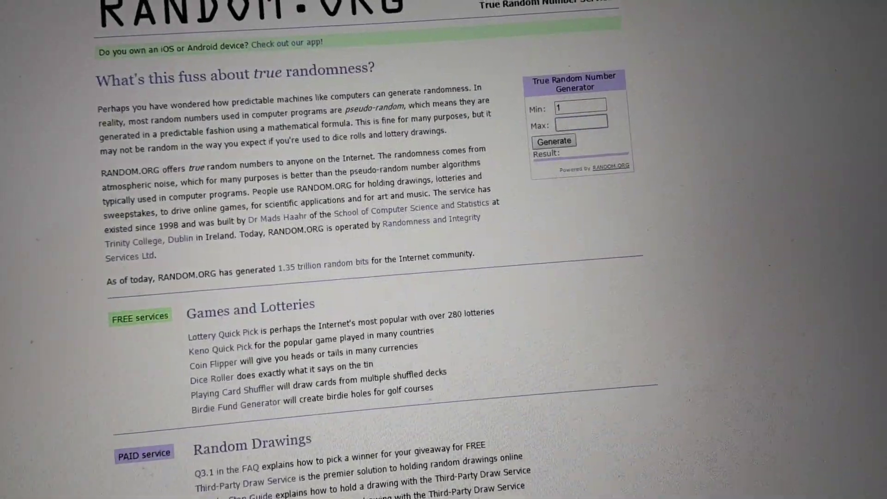
text(6)
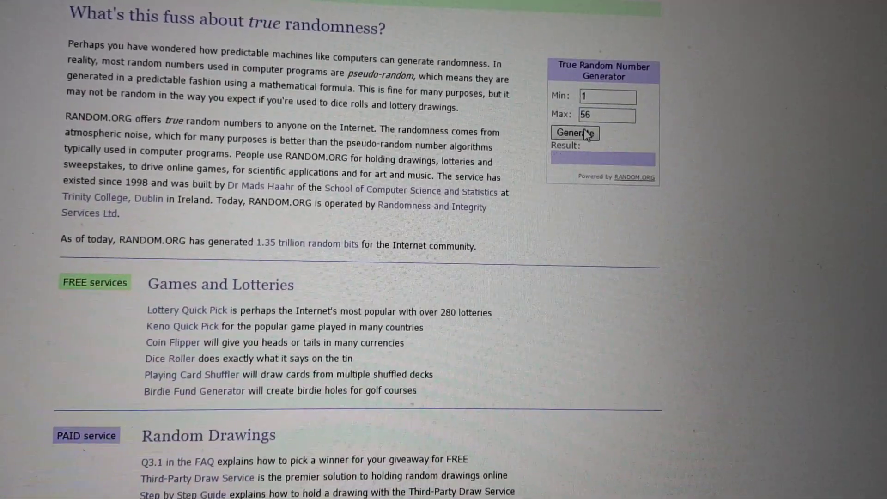
Step: Generate a random number from 1 to 56 in RANDOM.ORG
click(590, 134)
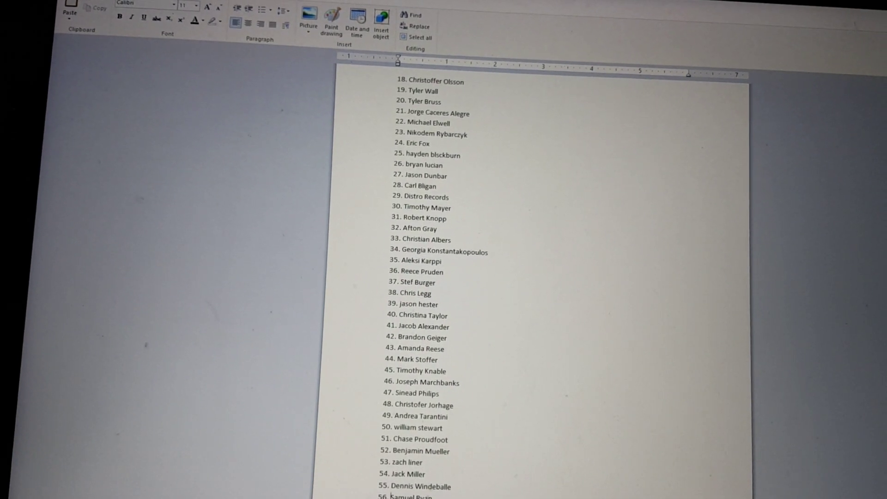
Step: Switch back to the RANDOM.ORG generator showing the drawn number 30
key(alt+Tab)
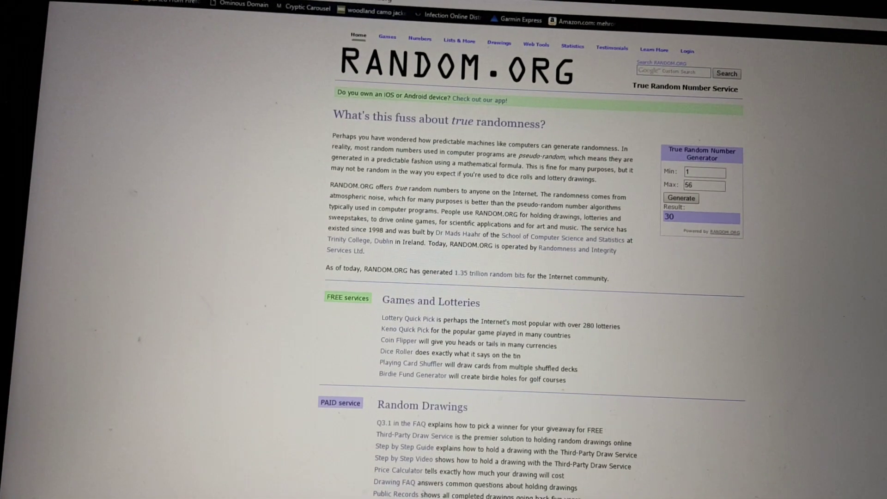